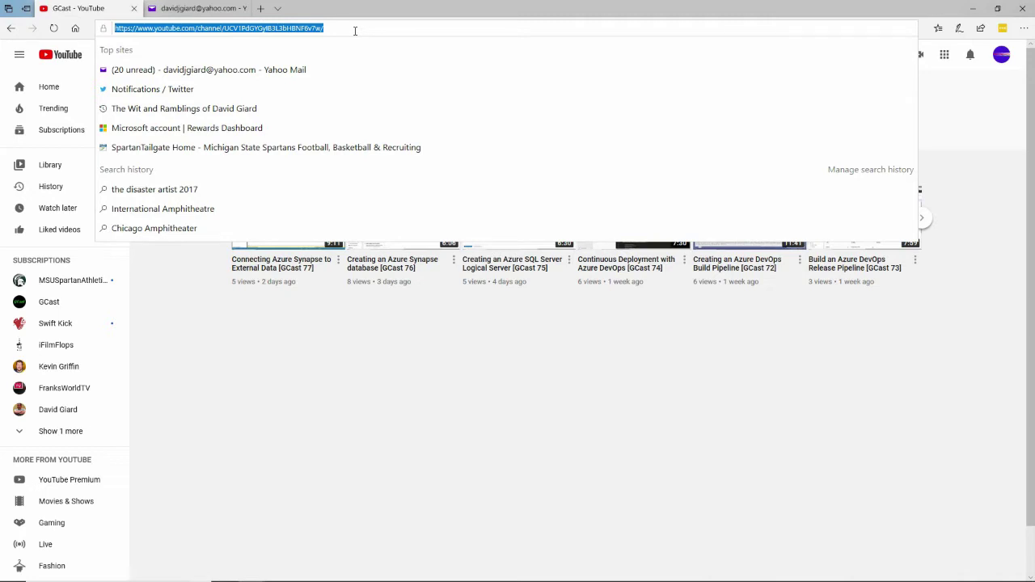
Enter 'flow' in the Edge address bar to go to flow.microsoft.com
text(flow.microsoft.com/)
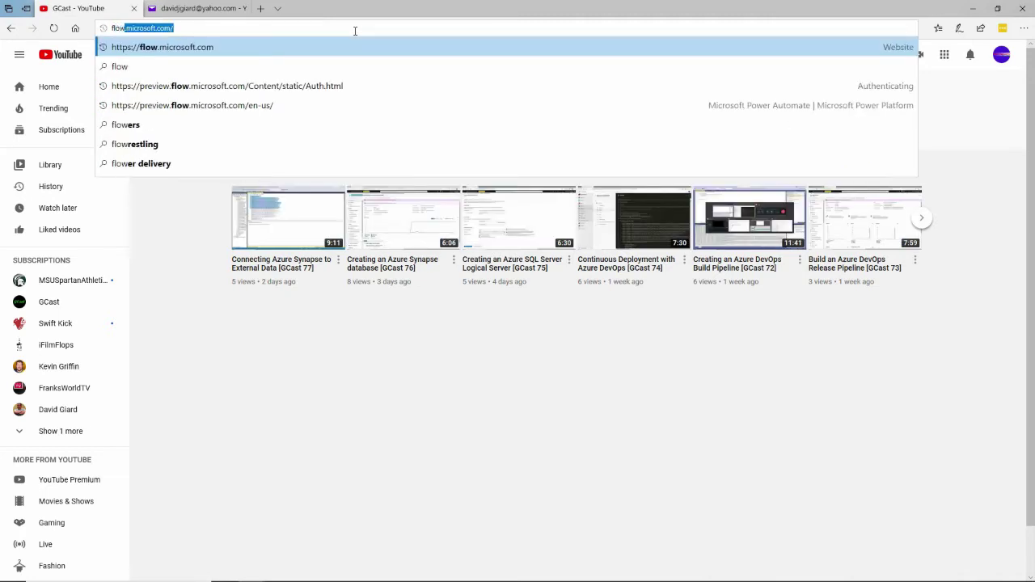
key(Return)
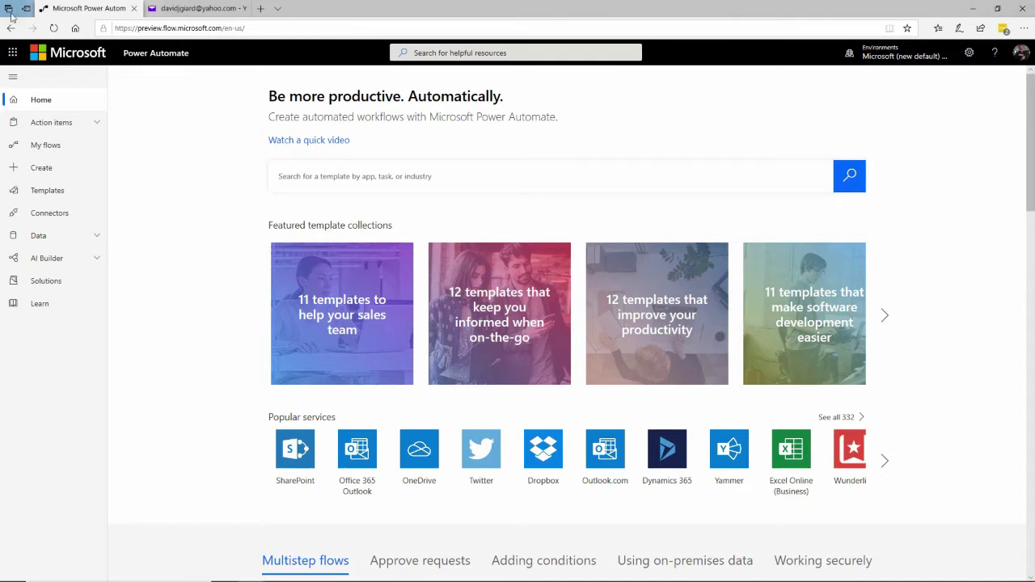
Open My flows, glance at Team flows, and return to the empty My flows list
click(44, 146)
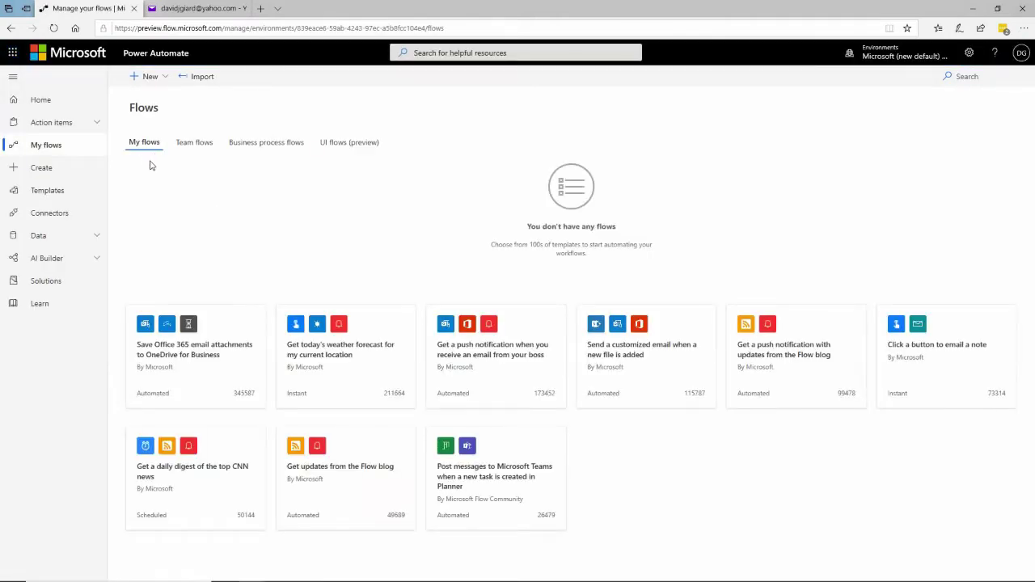
click(187, 148)
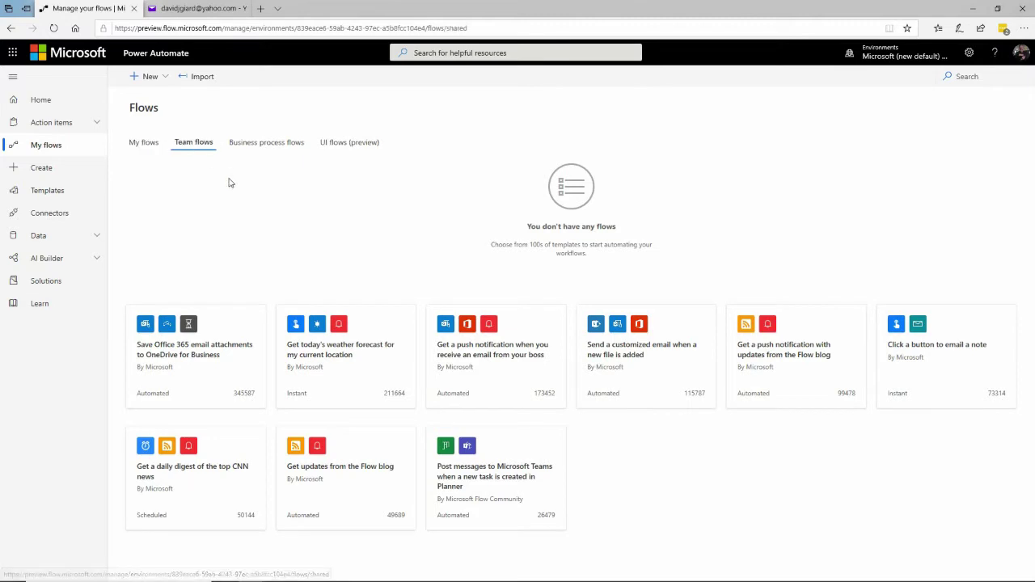
click(146, 143)
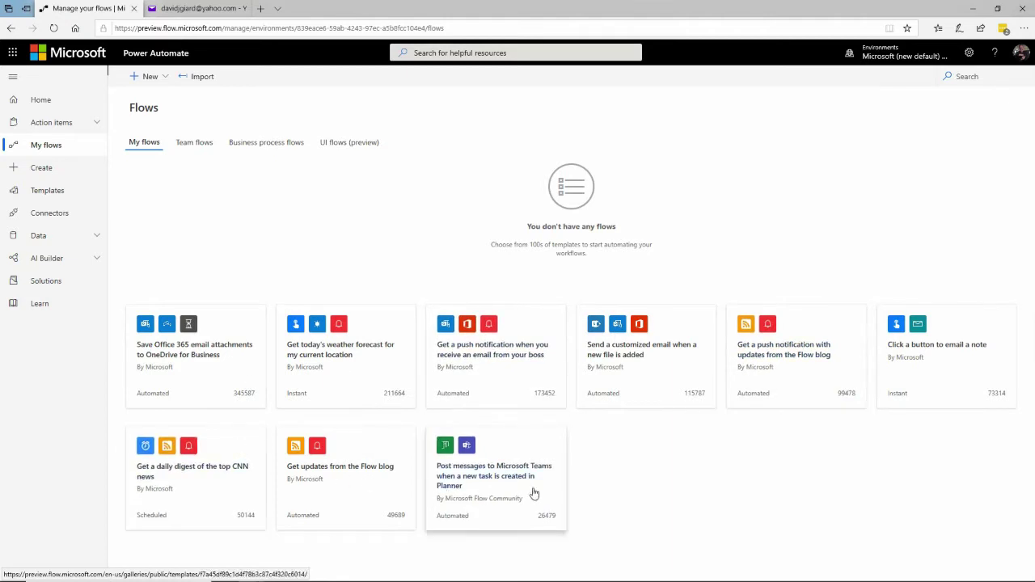
click(168, 78)
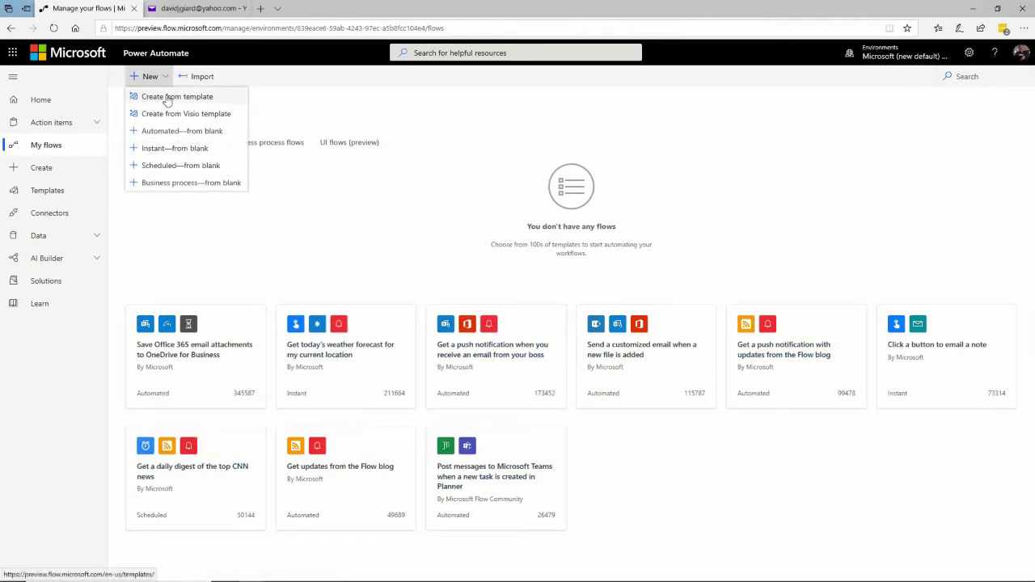
Browse the Create from template gallery, loading more templates twice, then return to the top
click(167, 99)
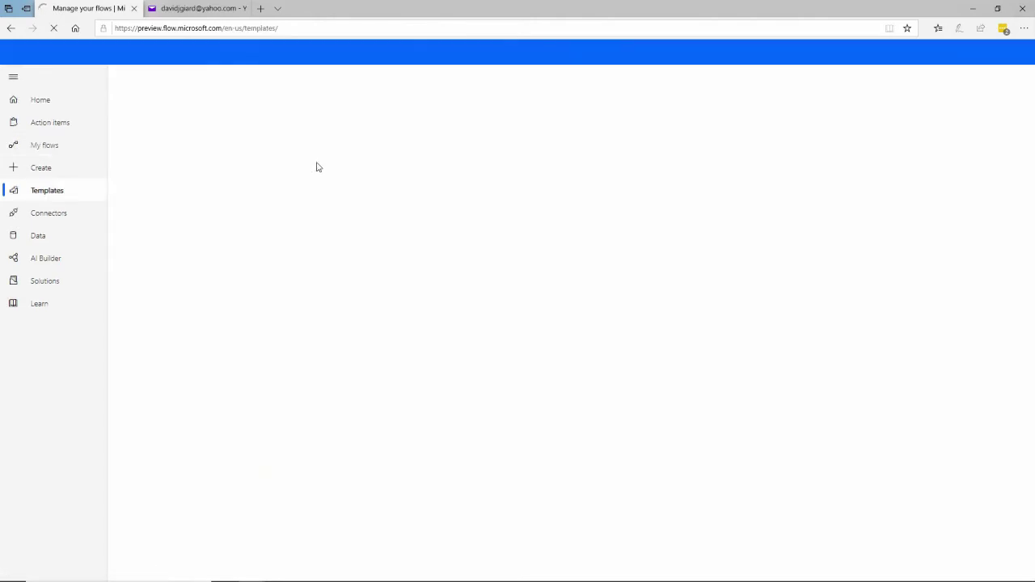
scroll(382, 302, down, 2)
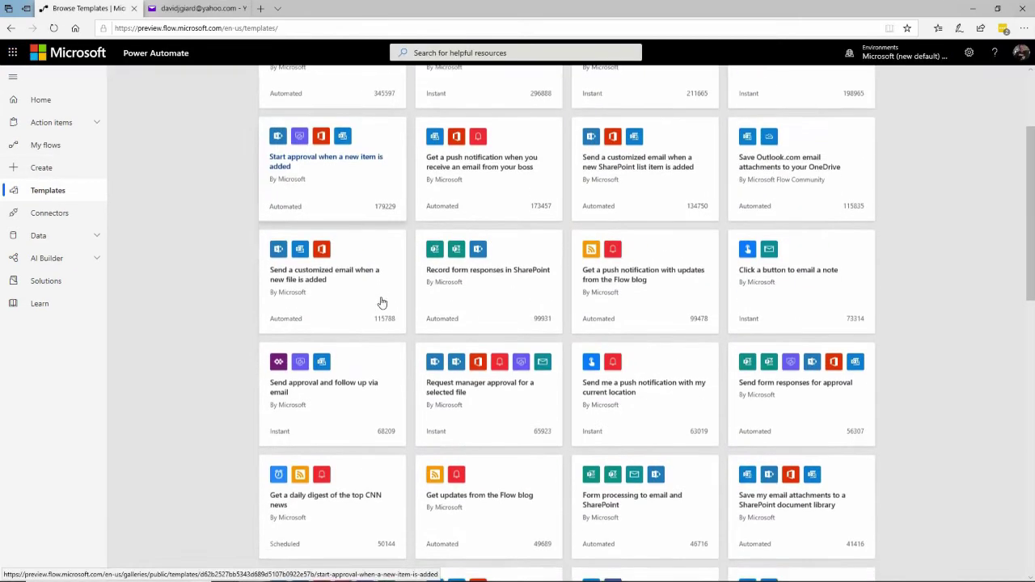
scroll(381, 302, down, 10)
click(556, 556)
scroll(550, 513, down, 10)
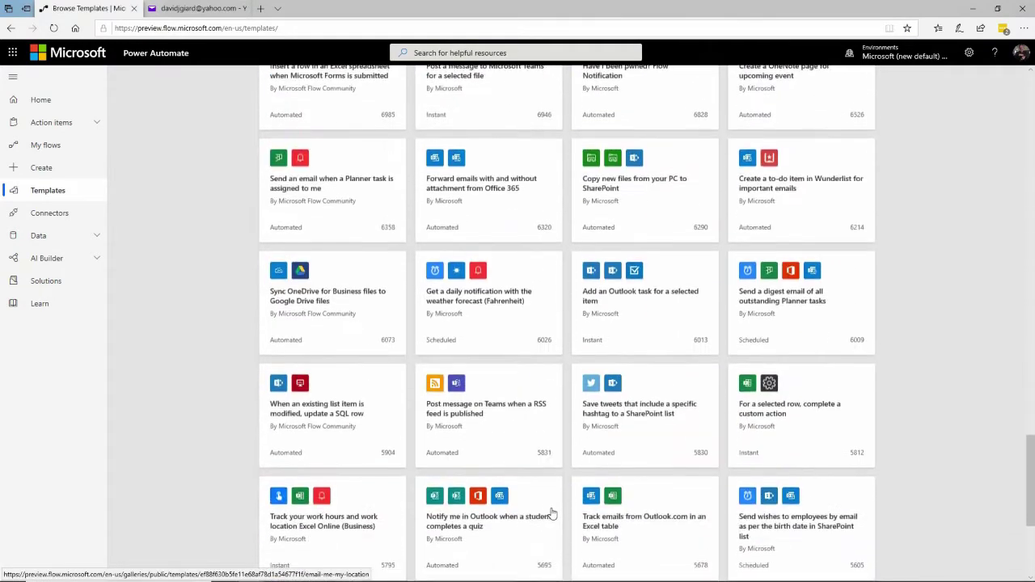
scroll(550, 512, down, 4)
click(555, 553)
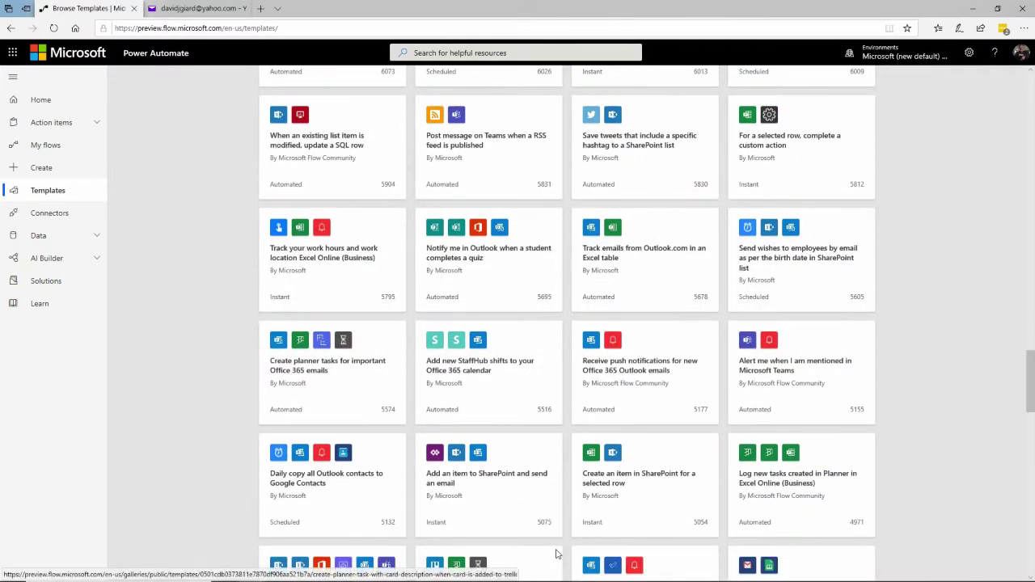
scroll(542, 510, down, 15)
scroll(542, 511, up, 15)
scroll(543, 509, up, 15)
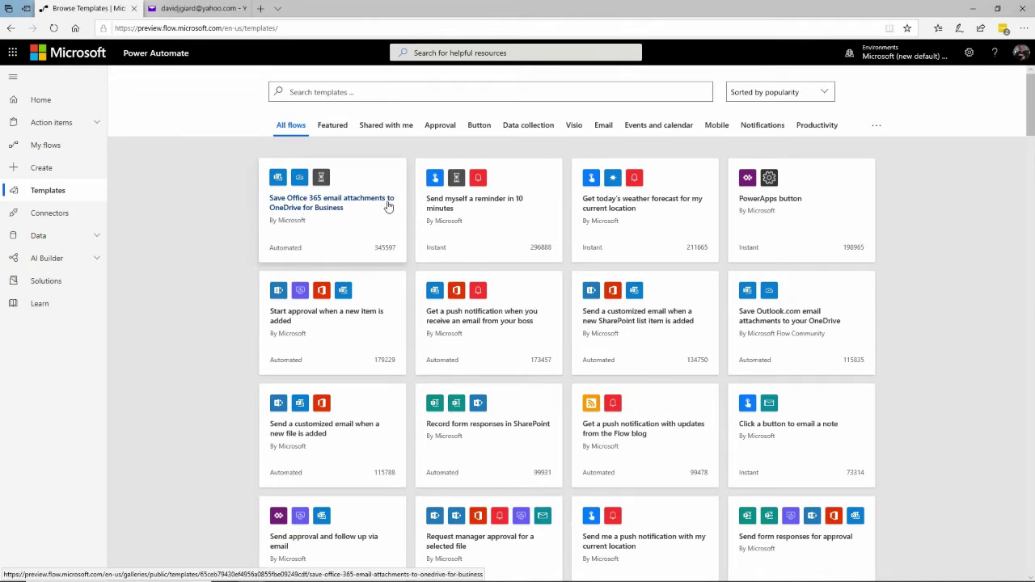
Create a flow from the 'Save Office 365 email attachments to OneDrive for Business' template
click(334, 208)
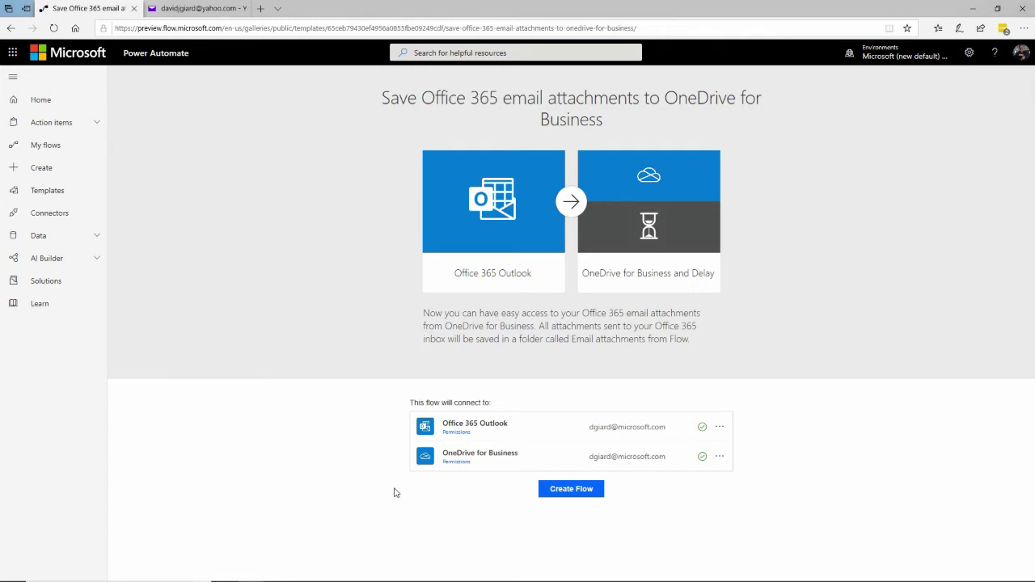
click(589, 492)
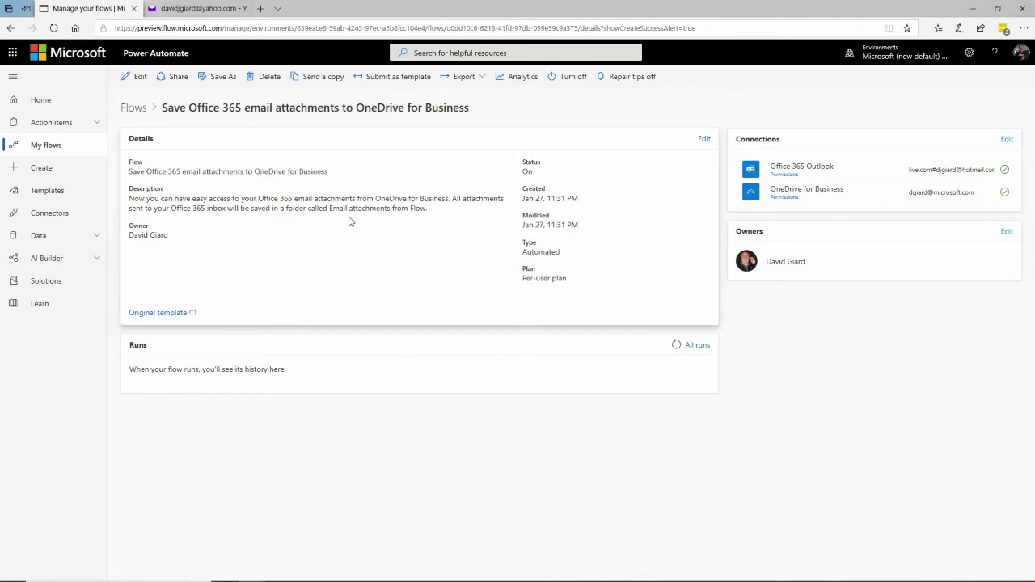
Open the flow in the editor and inspect the On new email trigger's Inbox folder and advanced options
click(141, 77)
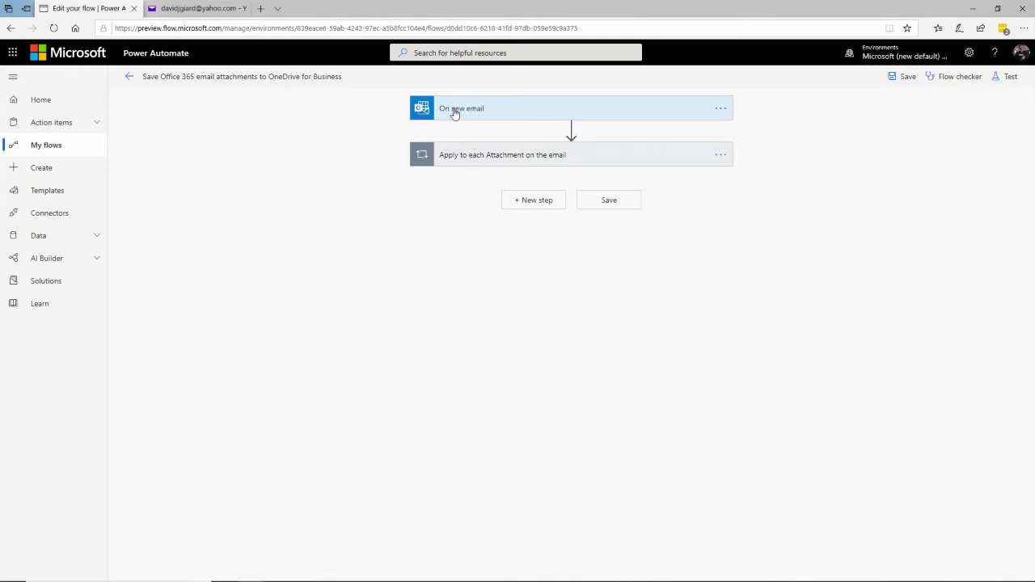
mouse_move(523, 130)
click(458, 115)
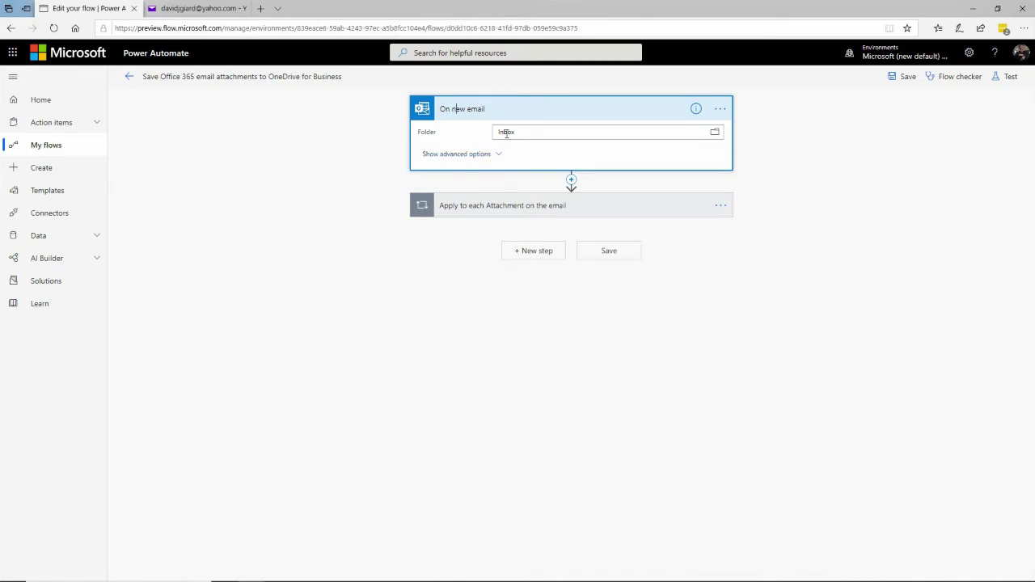
click(715, 135)
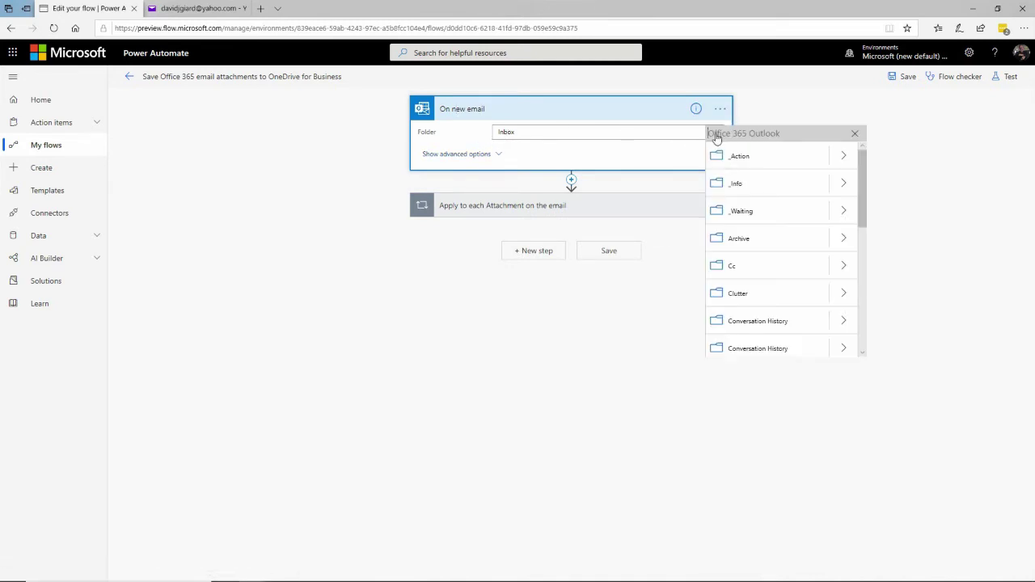
click(487, 155)
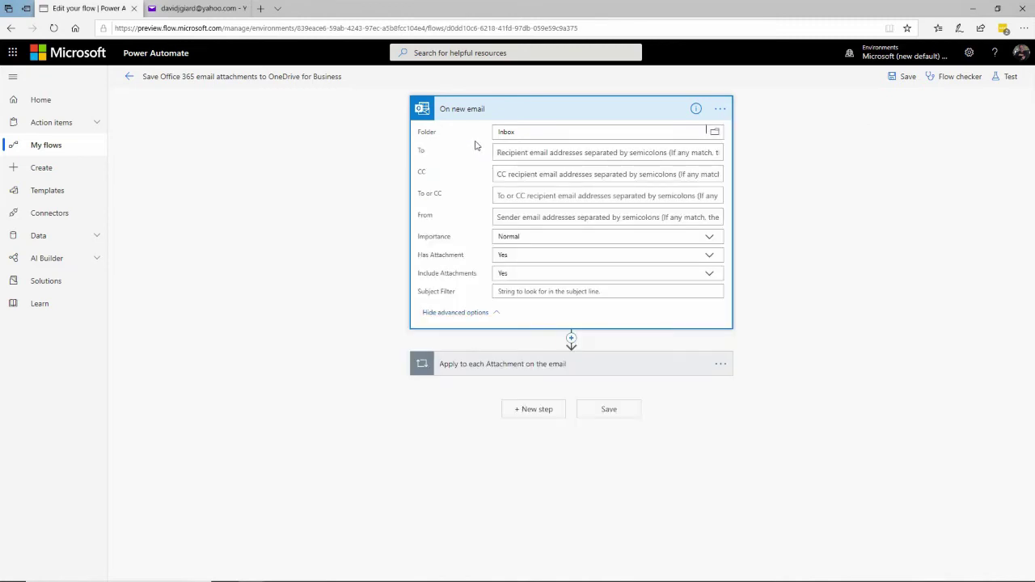
Leave the To, CC and From filters empty and set the subject filter to 'flow'
click(519, 155)
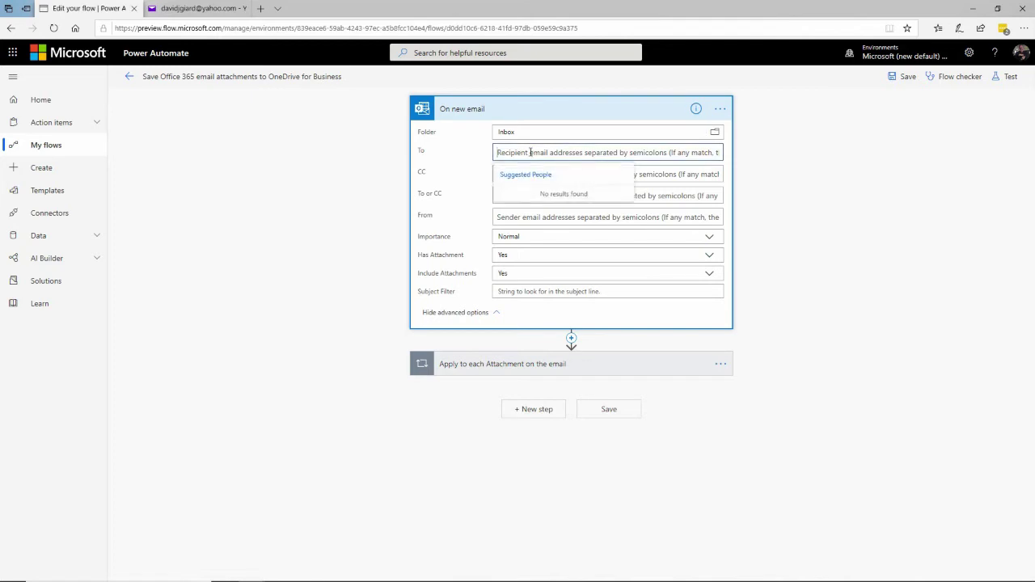
click(503, 174)
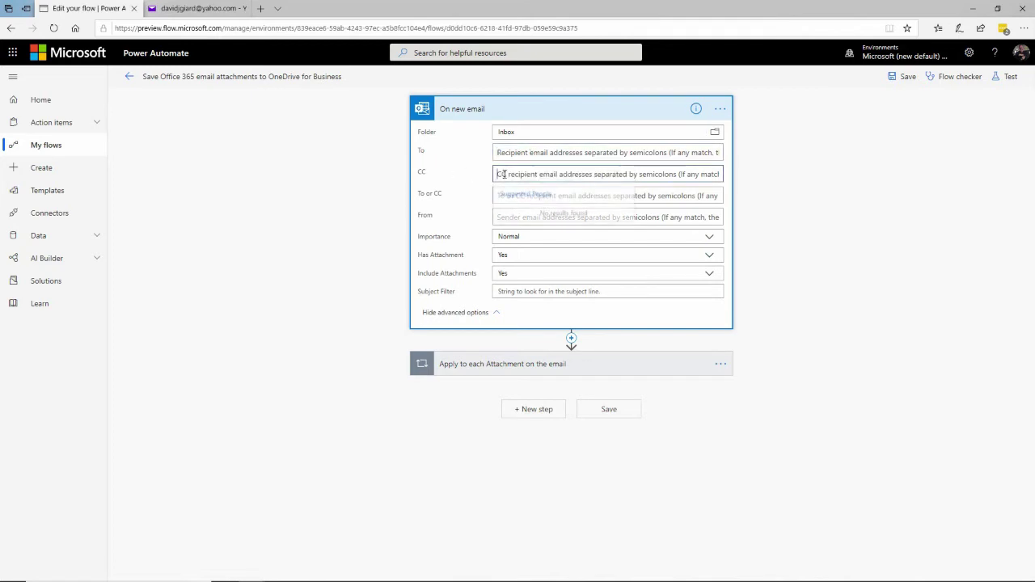
click(499, 194)
click(503, 215)
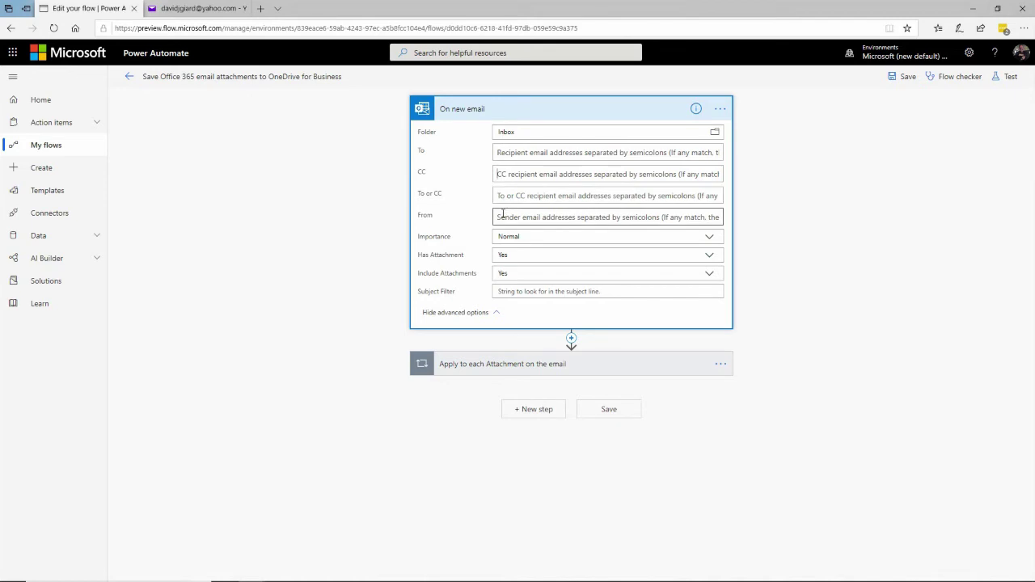
click(468, 221)
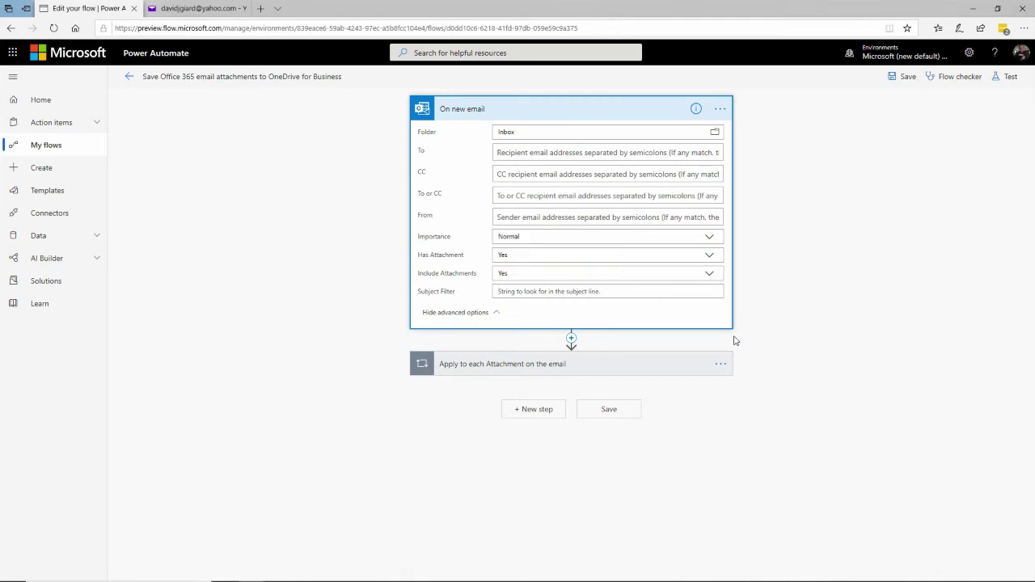
text(flow)
key(Home)
key(shift+End)
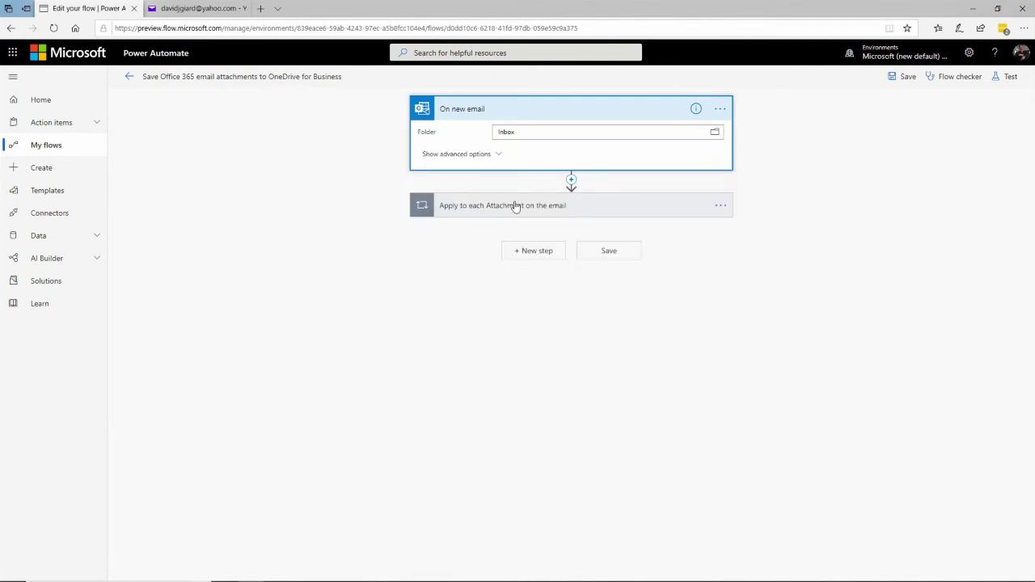
Expand the Apply to each loop and its Create file step
click(518, 207)
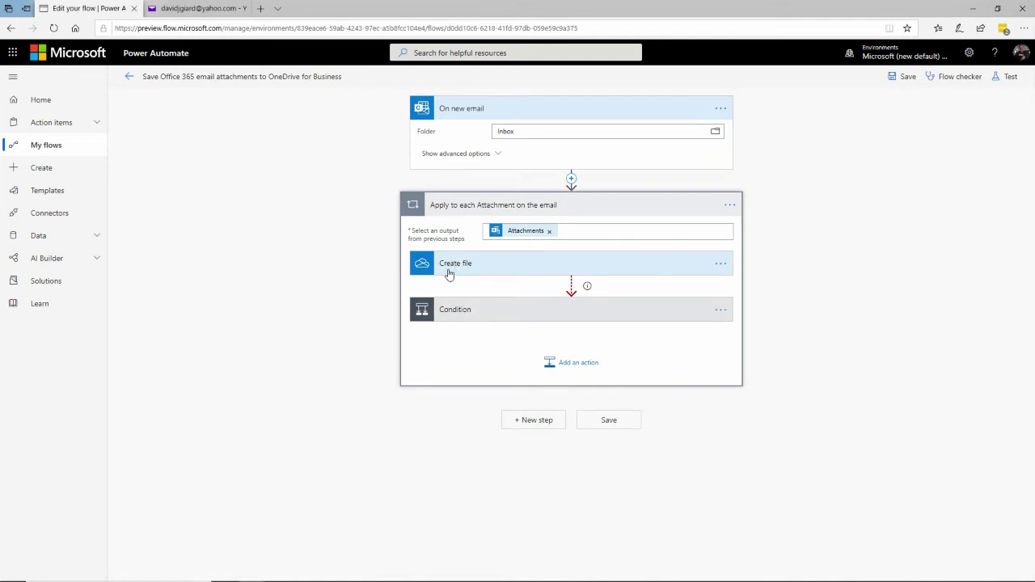
click(722, 266)
click(722, 267)
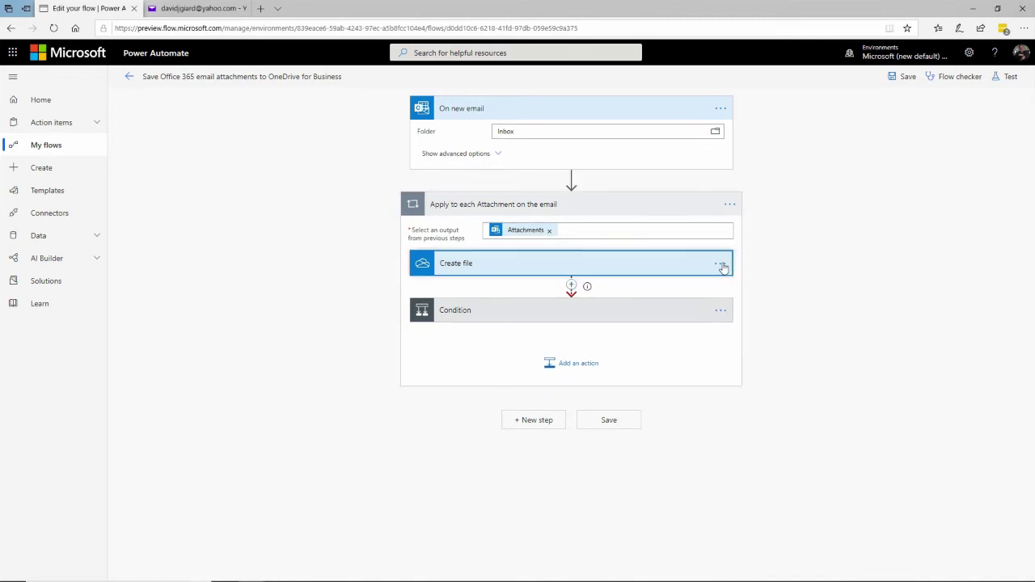
click(466, 267)
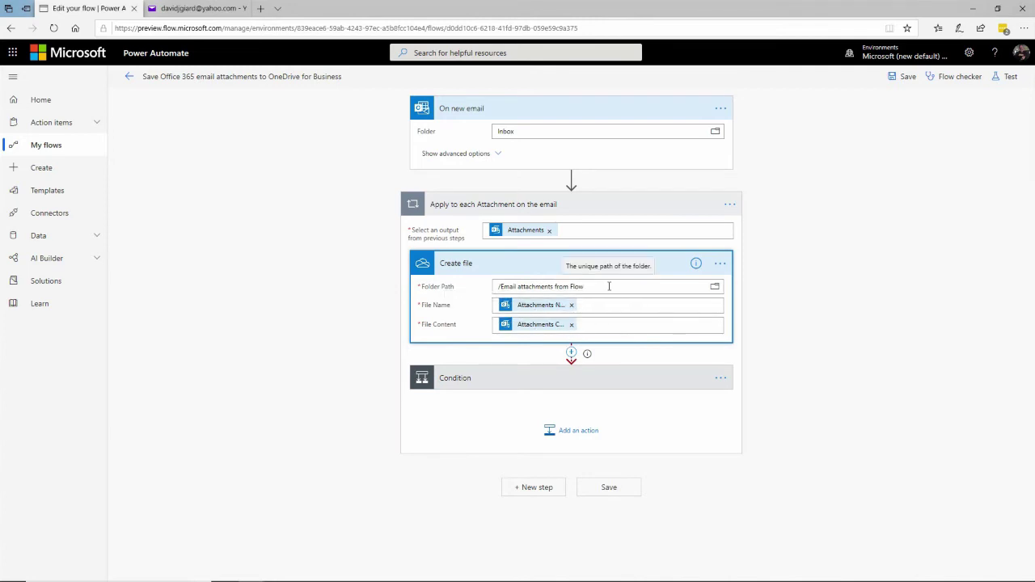
Set the Create file folder path to /flowstuff and check that empty folder in OneDrive
click(689, 286)
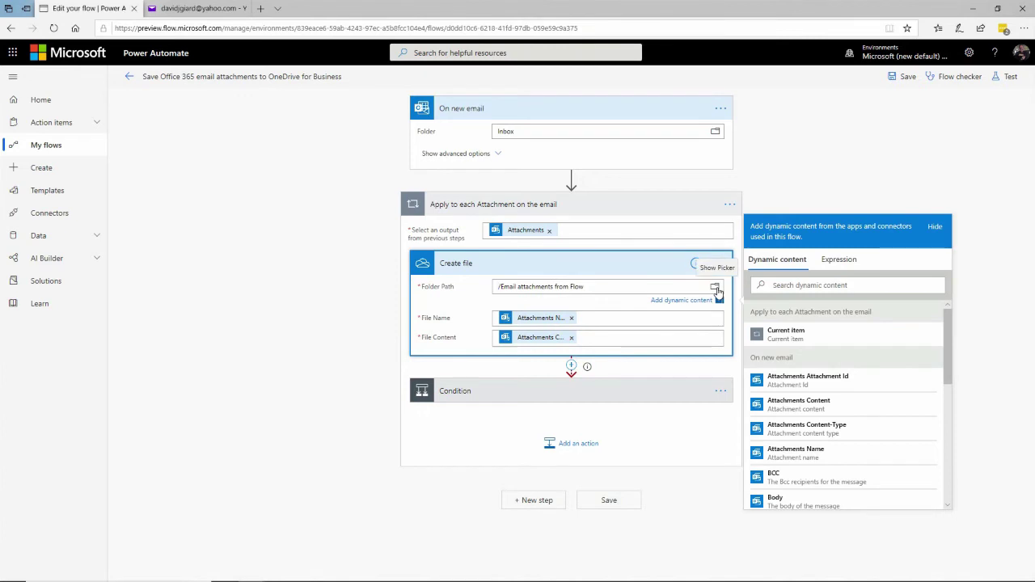
click(714, 287)
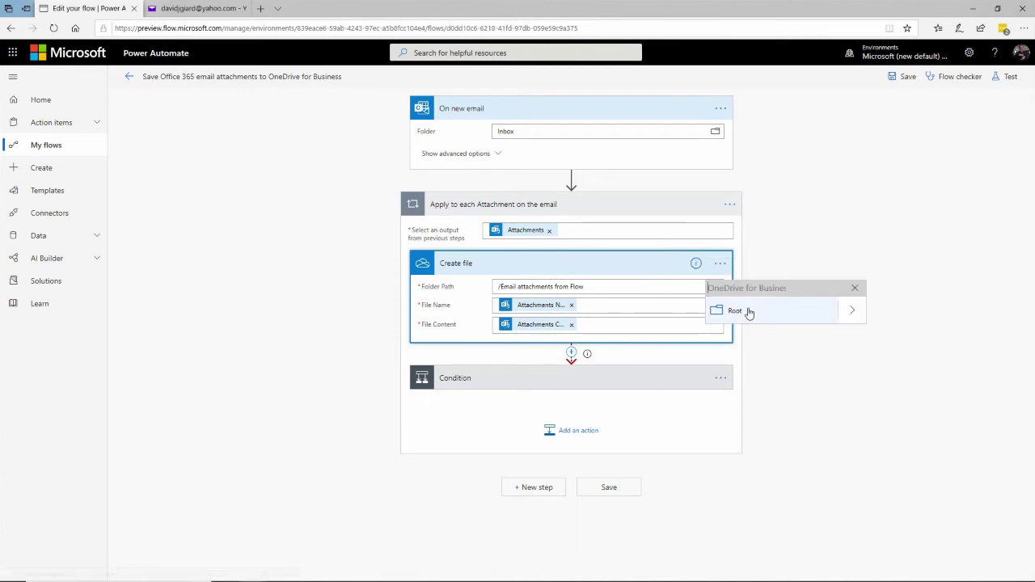
click(854, 314)
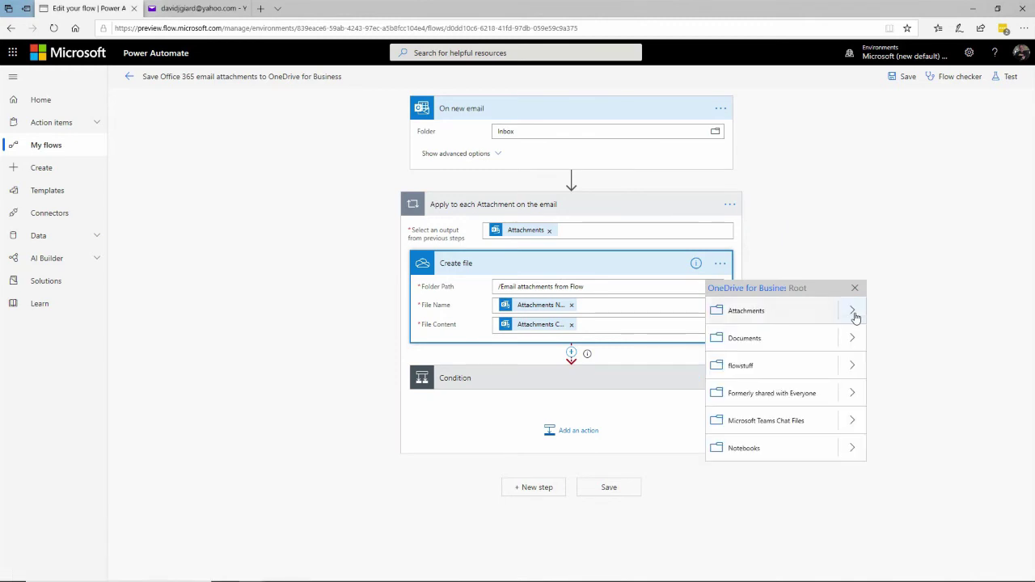
click(742, 366)
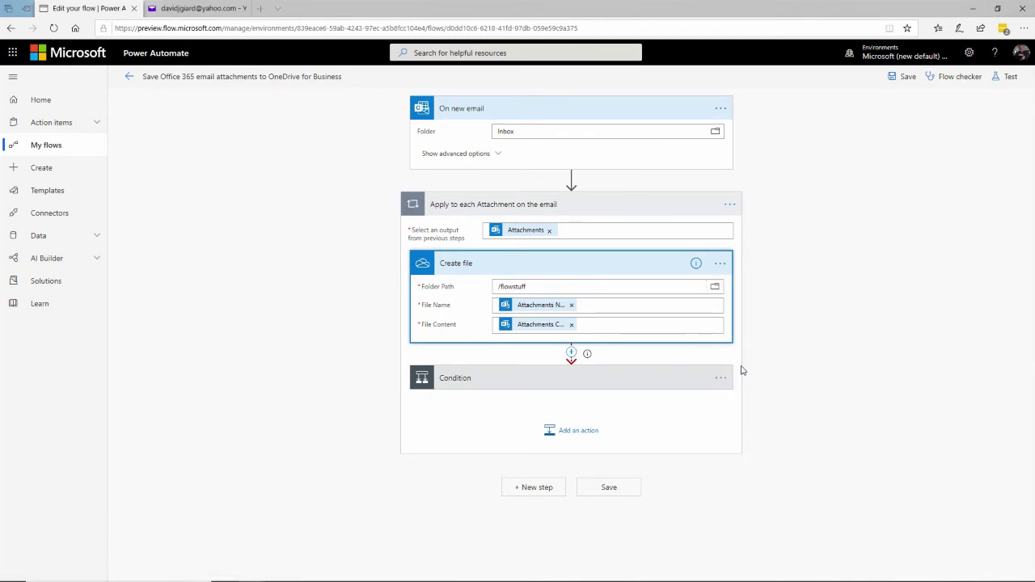
key(alt+Tab)
key(alt+Tab)
key(alt+Tab)
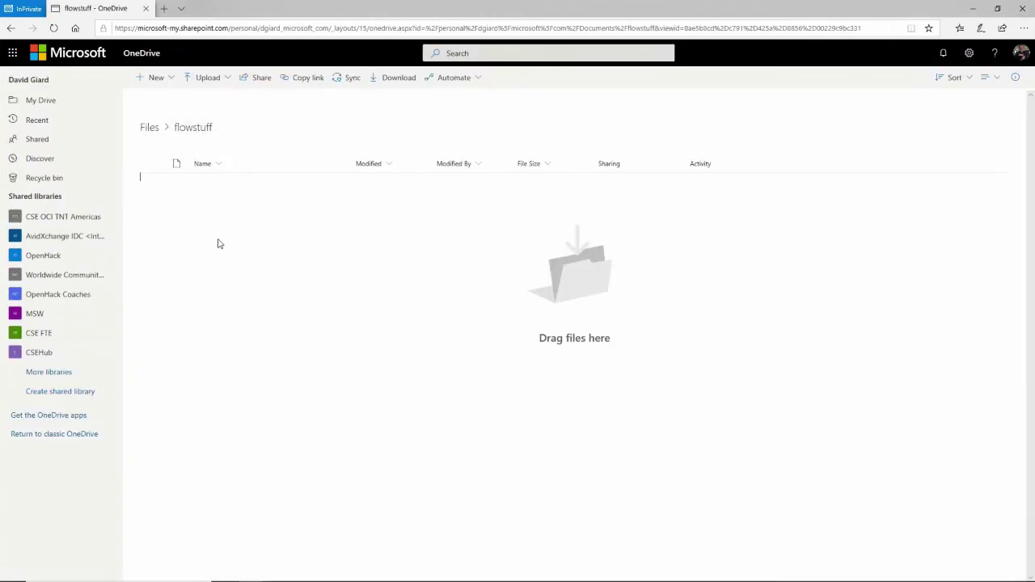
key(alt+Tab)
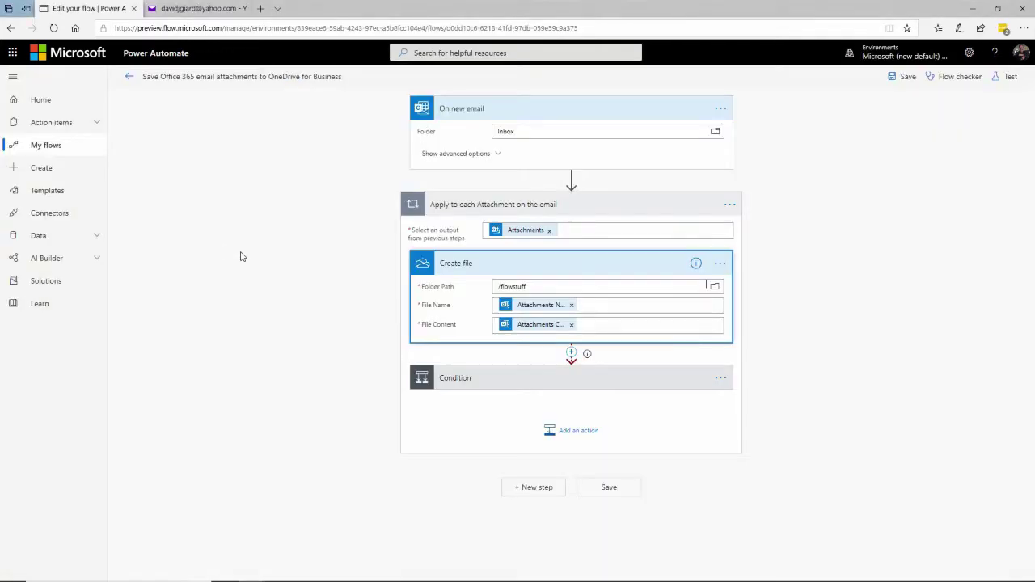
Save the flow, return to its details page, and start a new tab addressed 'owa'
click(608, 490)
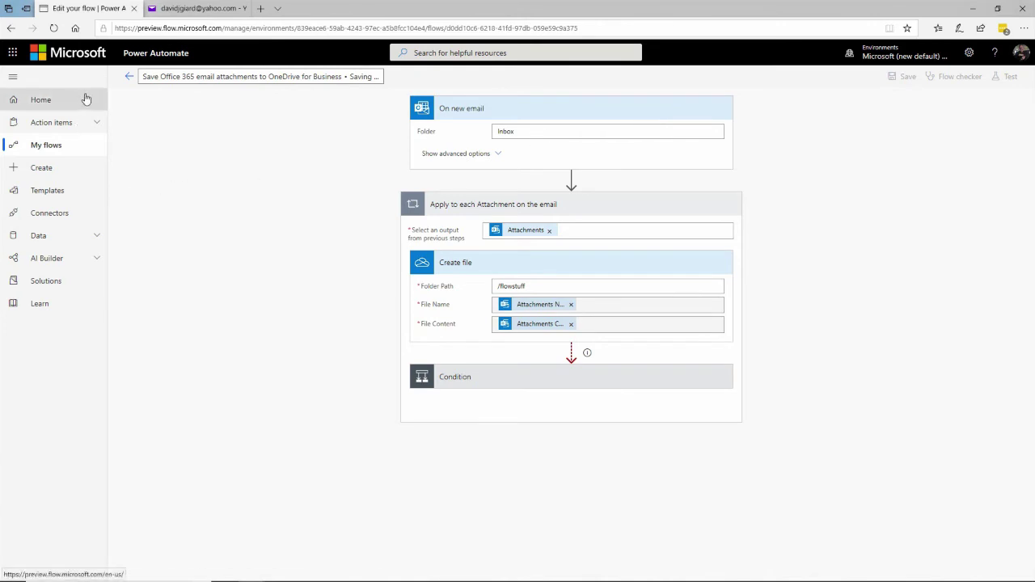
click(130, 76)
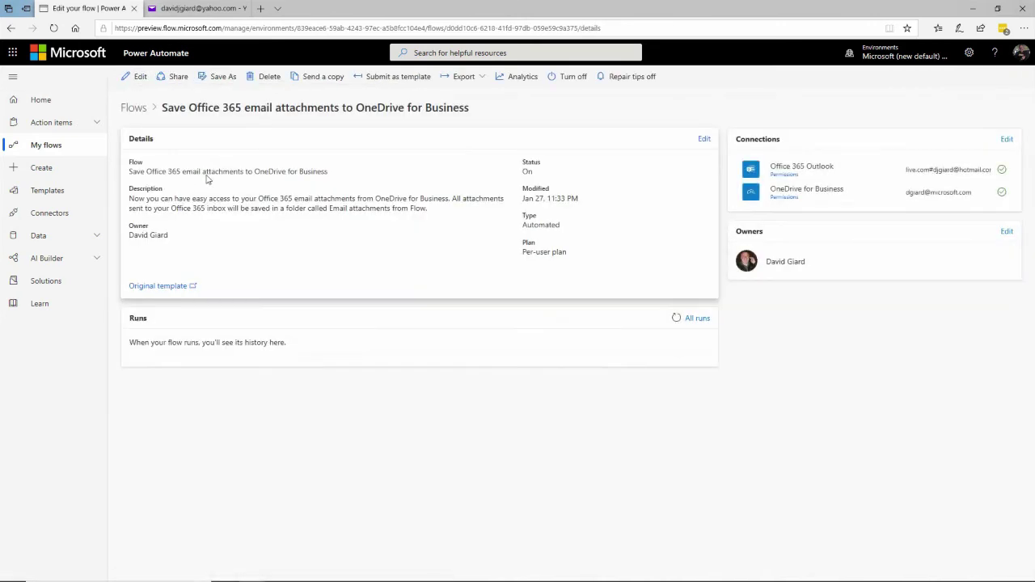
click(262, 10)
text(owa)
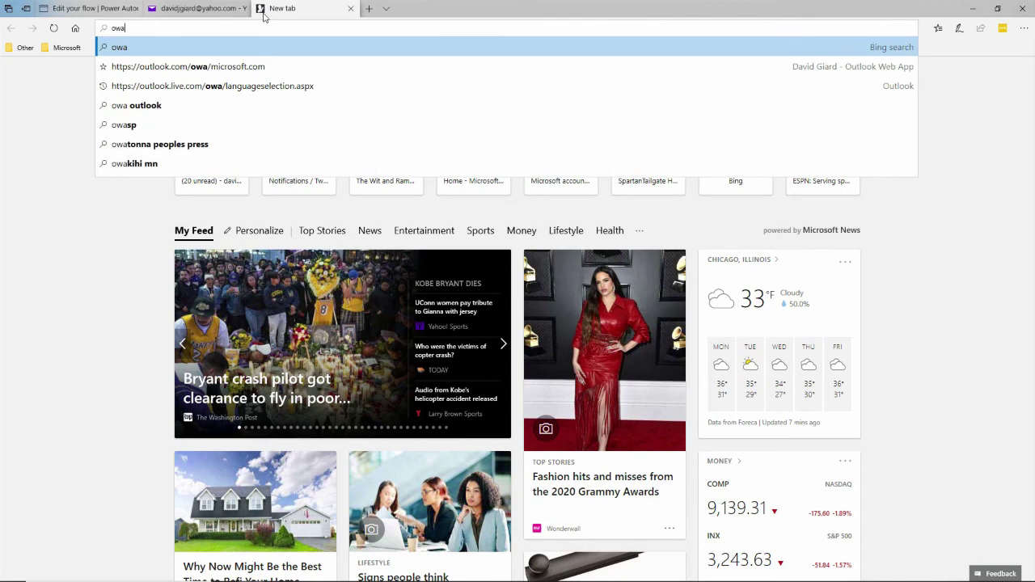
Pick the outlook.com/owa suggestion to load the Office 365 inbox
key(Down)
key(Return)
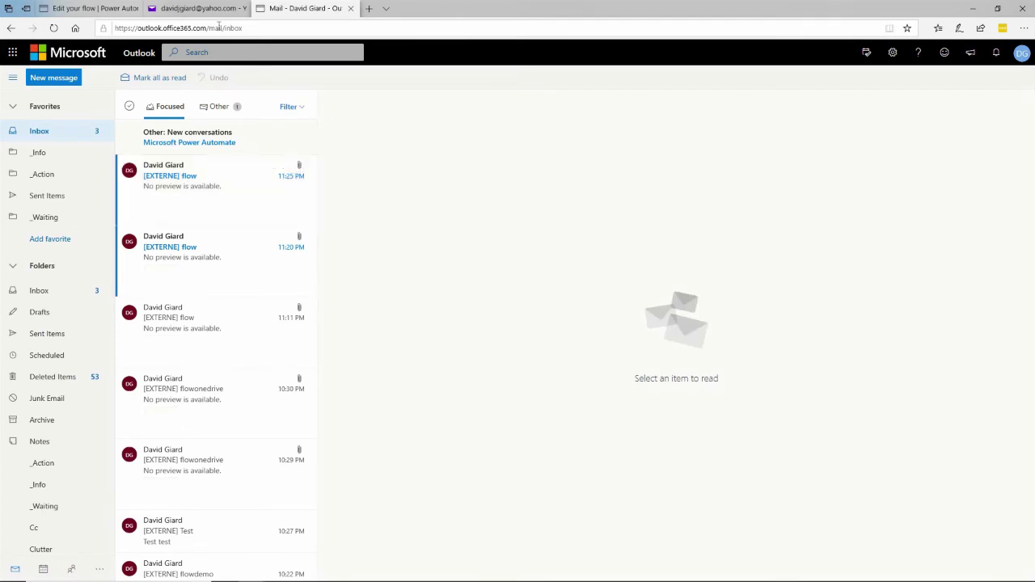
Dismiss the Outlook feedback survey and return to the Yahoo Mail tab
click(181, 8)
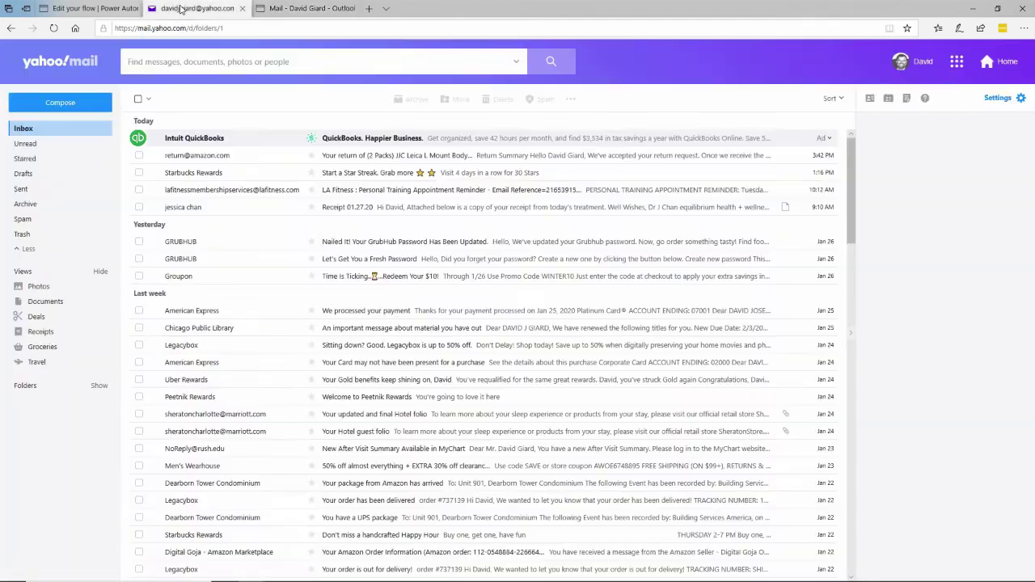
click(307, 7)
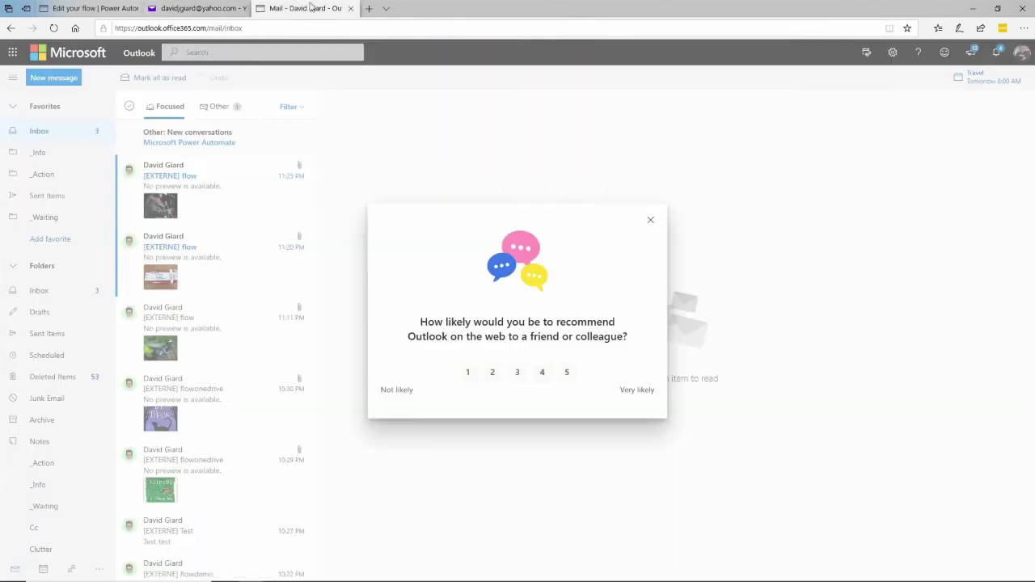
click(651, 221)
click(212, 10)
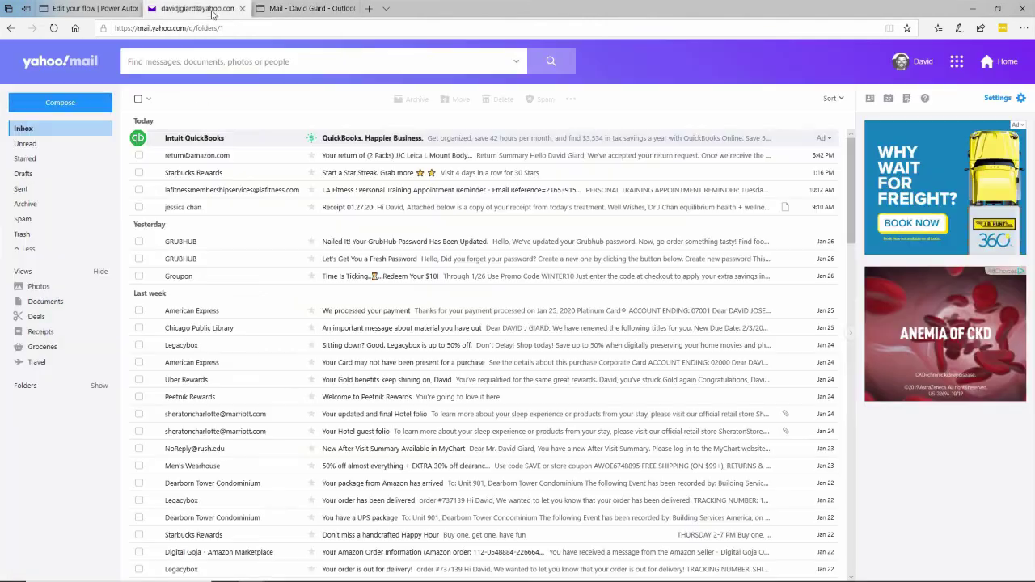
Compose a Yahoo email to the Office 365 account with subject 'flow'
click(60, 102)
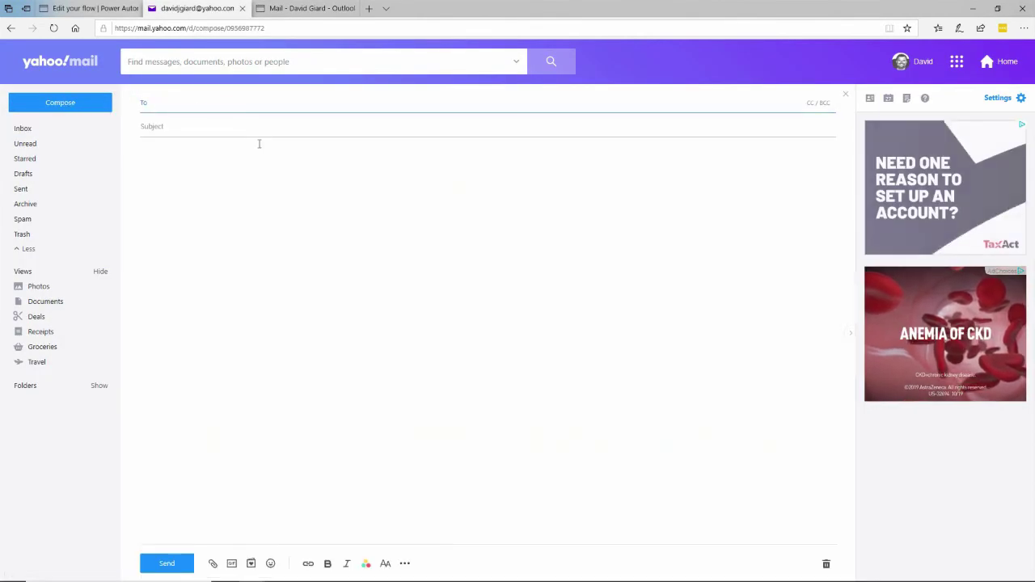
text(da)
key(Return)
key(Tab)
text(flow)
key(Tab)
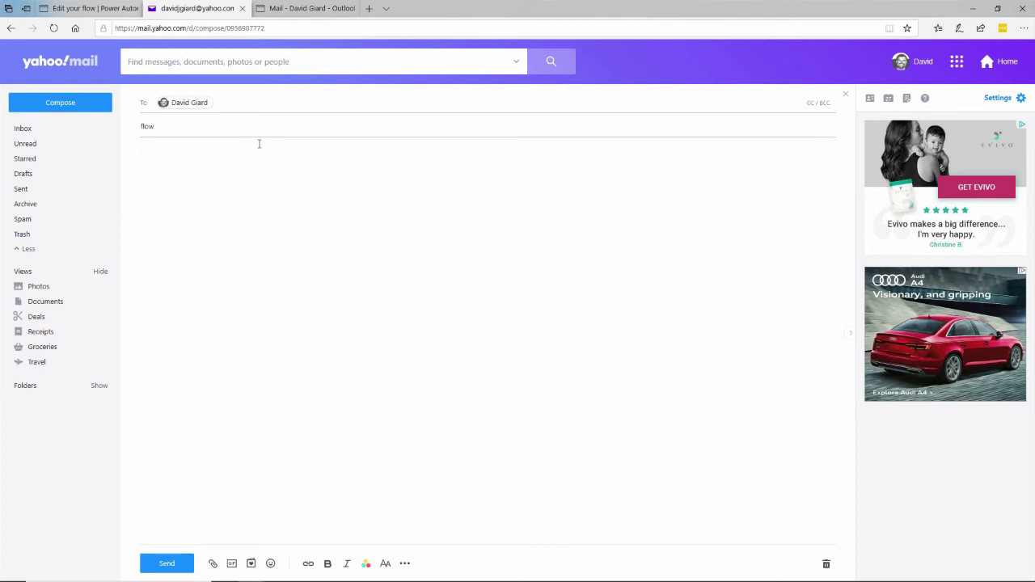
Attach the AlGreen.jpg image and send the email
click(212, 563)
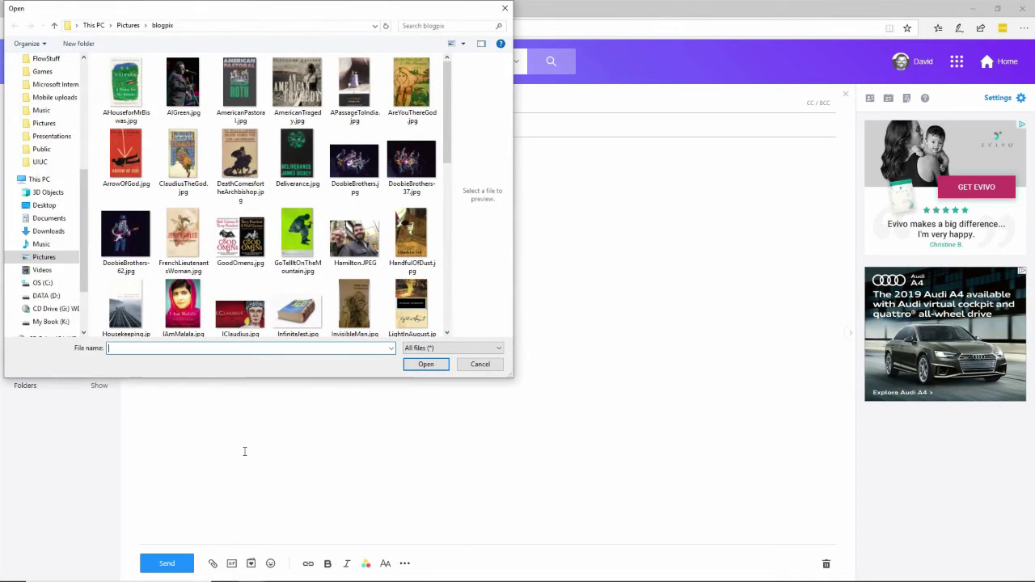
click(178, 87)
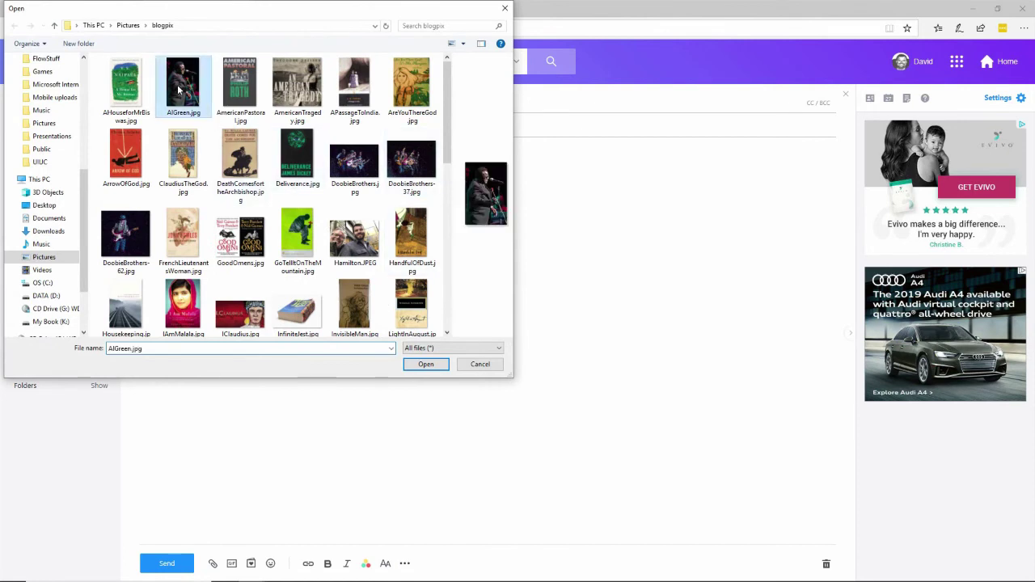
click(426, 365)
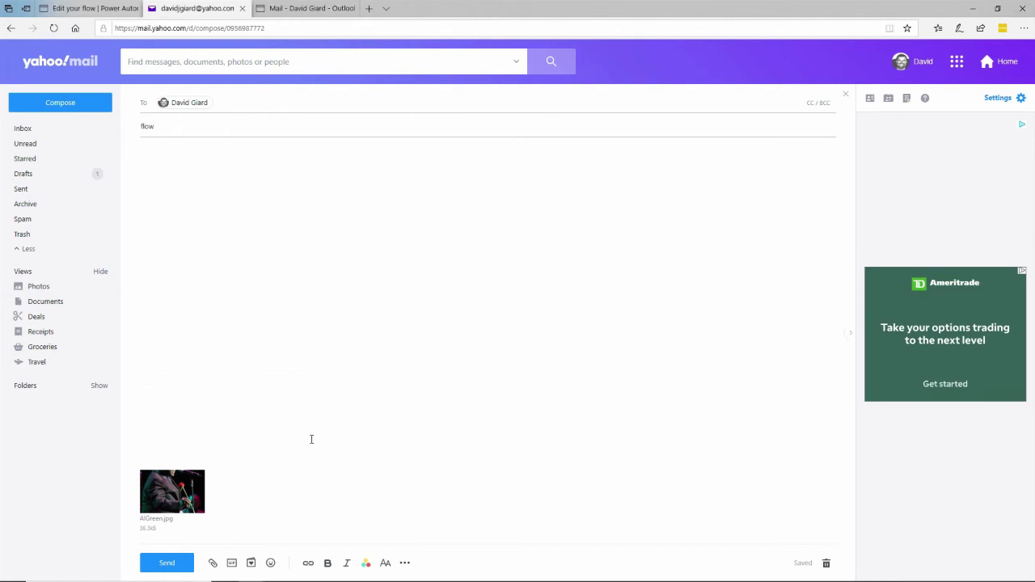
click(176, 564)
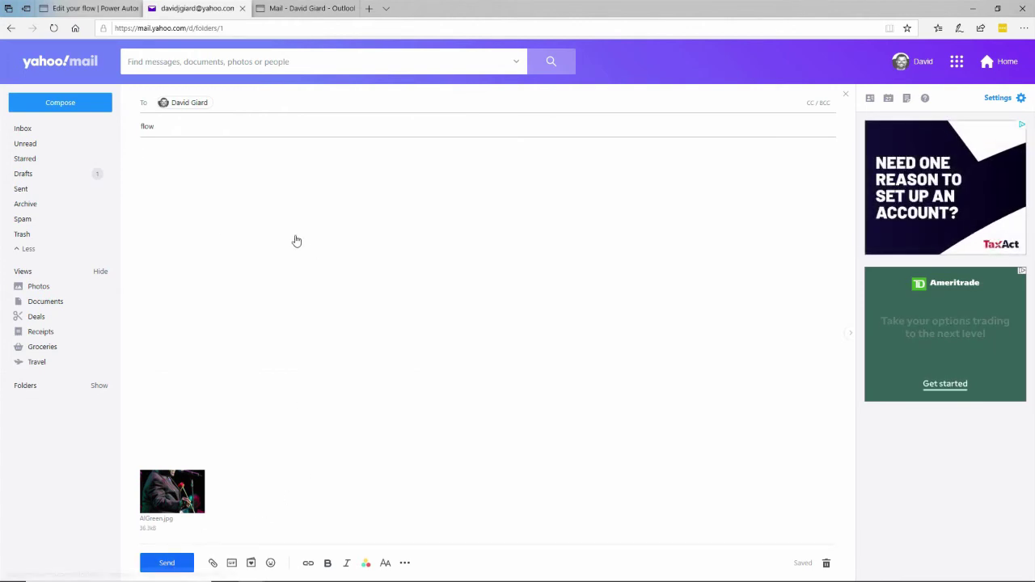
Refresh the flow's Runs list to see the succeeded run, then open the new '[EXTERNE] flow' email
click(88, 9)
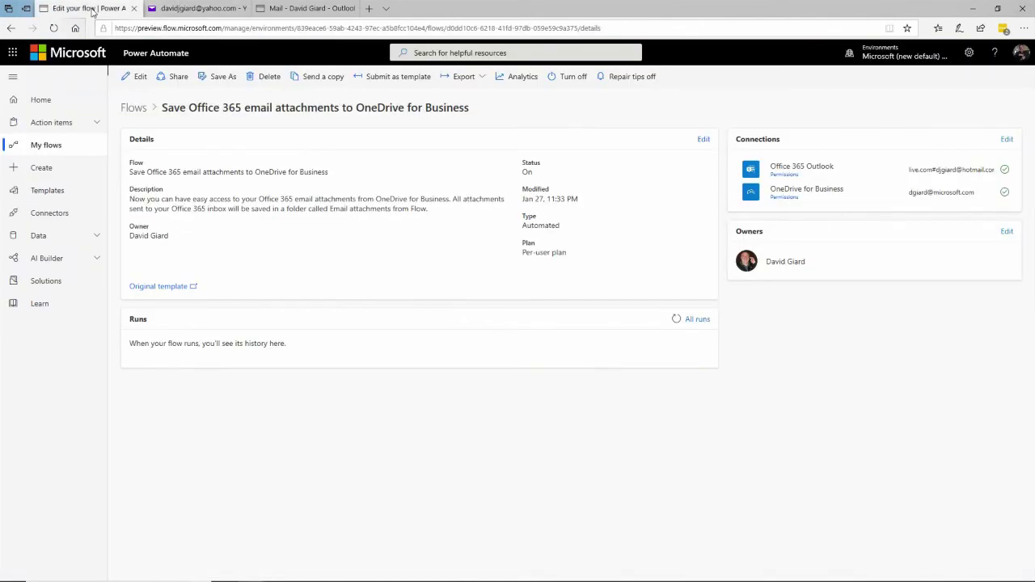
click(675, 321)
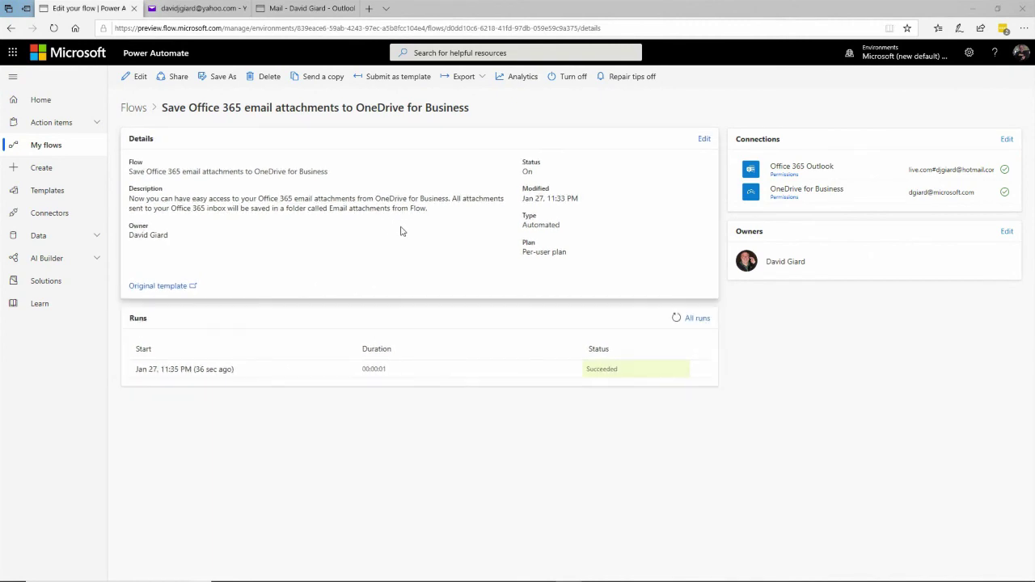
click(311, 10)
click(164, 179)
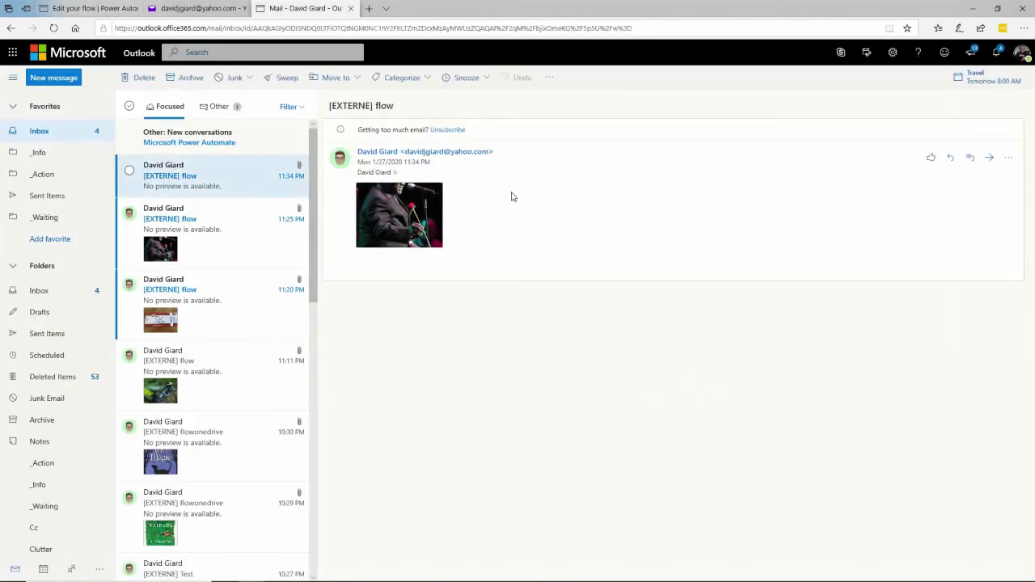
Check the flow run in Power Automate, then view AlGreen.jpg (36.3 KB) in OneDrive's flowstuff folder
click(96, 10)
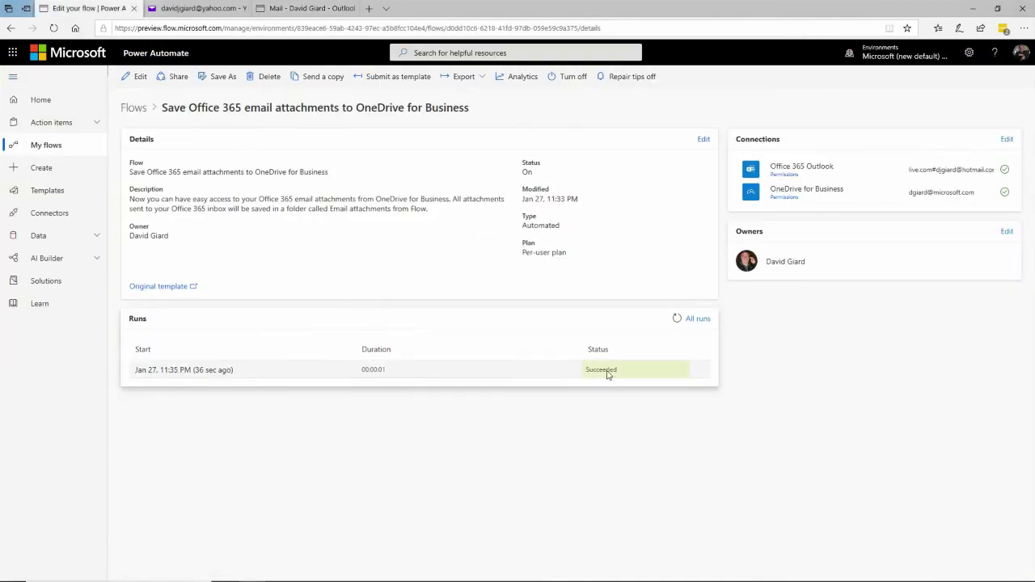
key(alt+Tab)
key(alt+Tab)
key(alt+Tab)
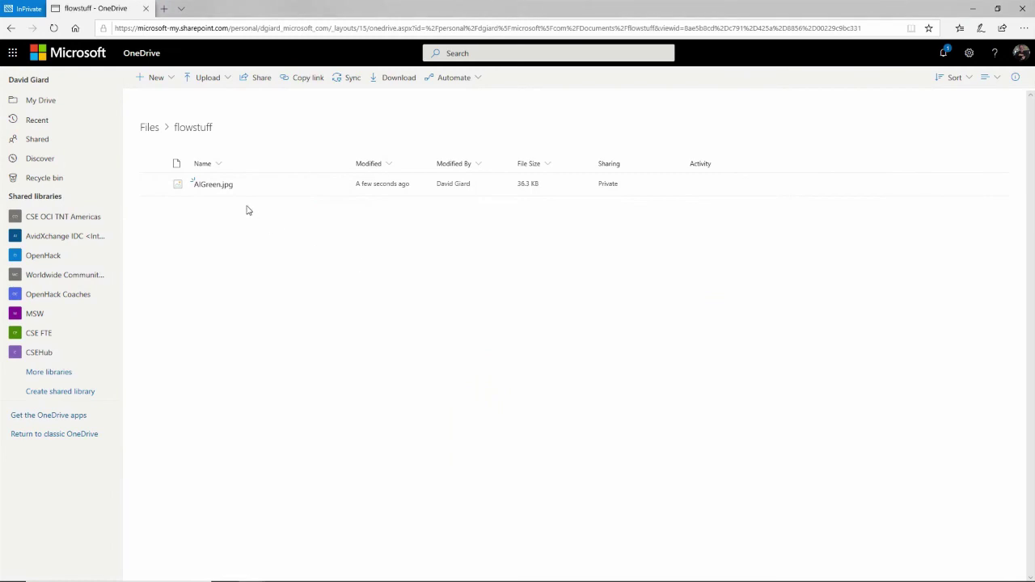
Preview AlGreen.jpg in OneDrive, then return to the flow details showing one Succeeded run
click(216, 191)
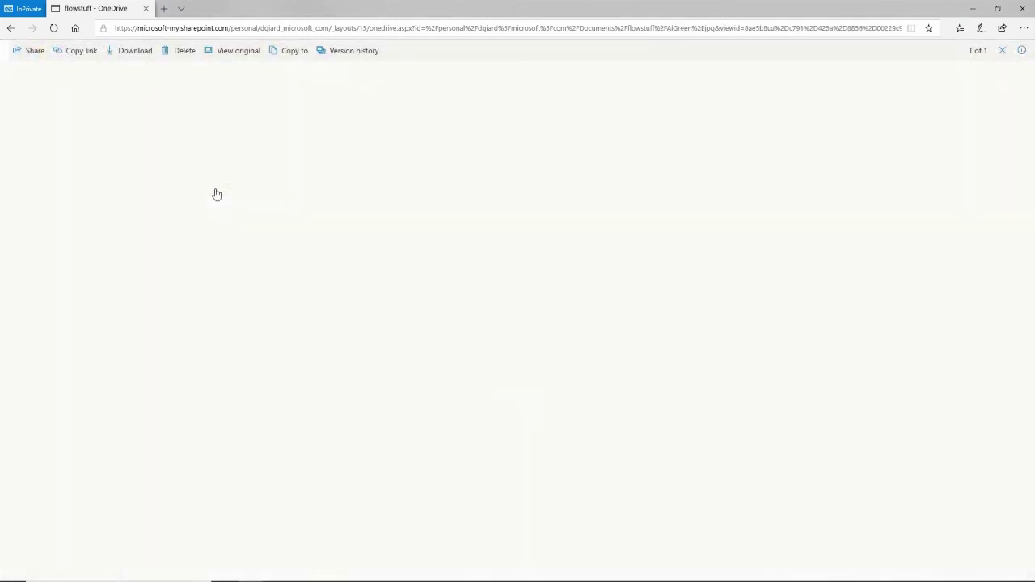
click(11, 27)
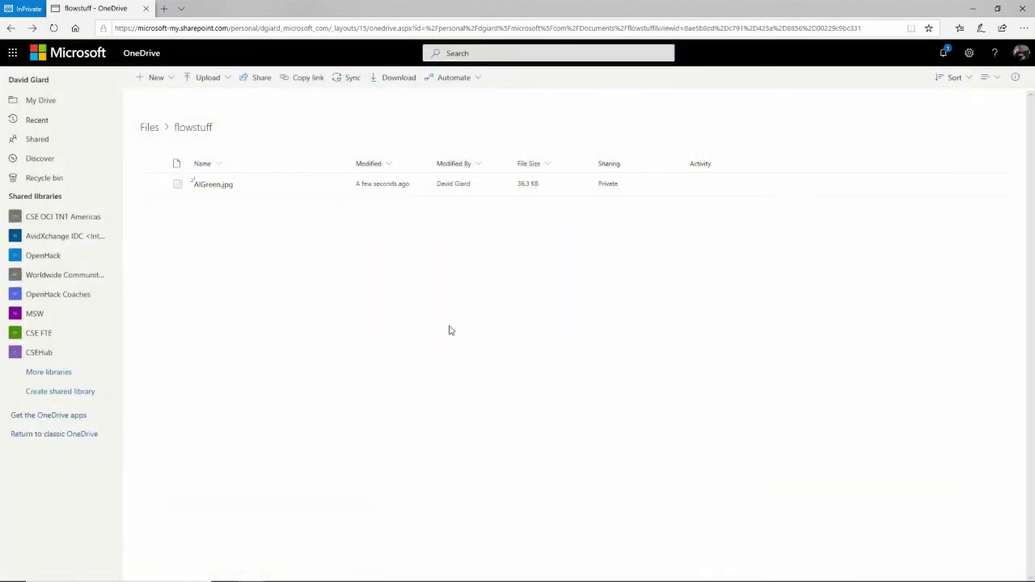
key(alt+Tab)
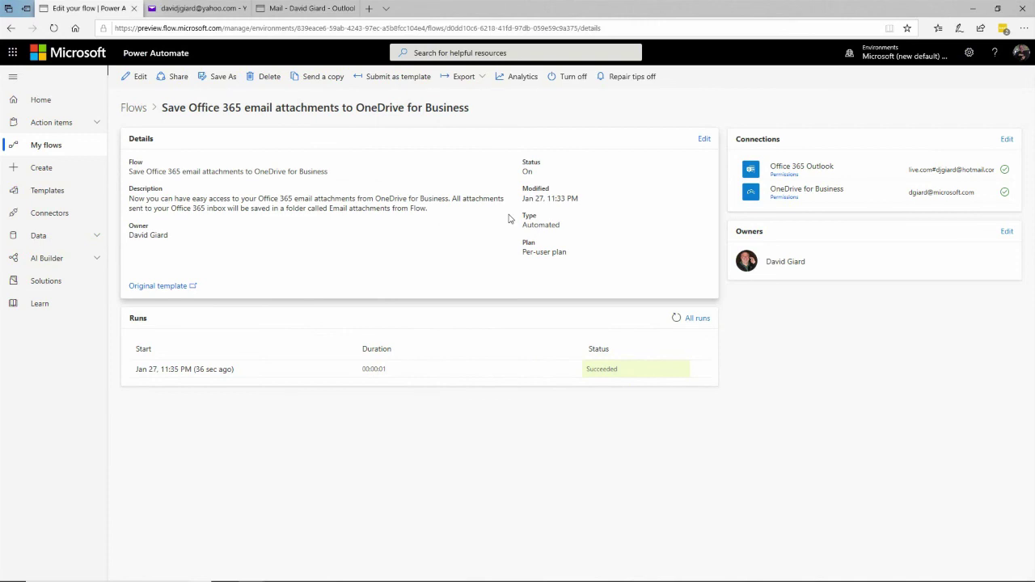